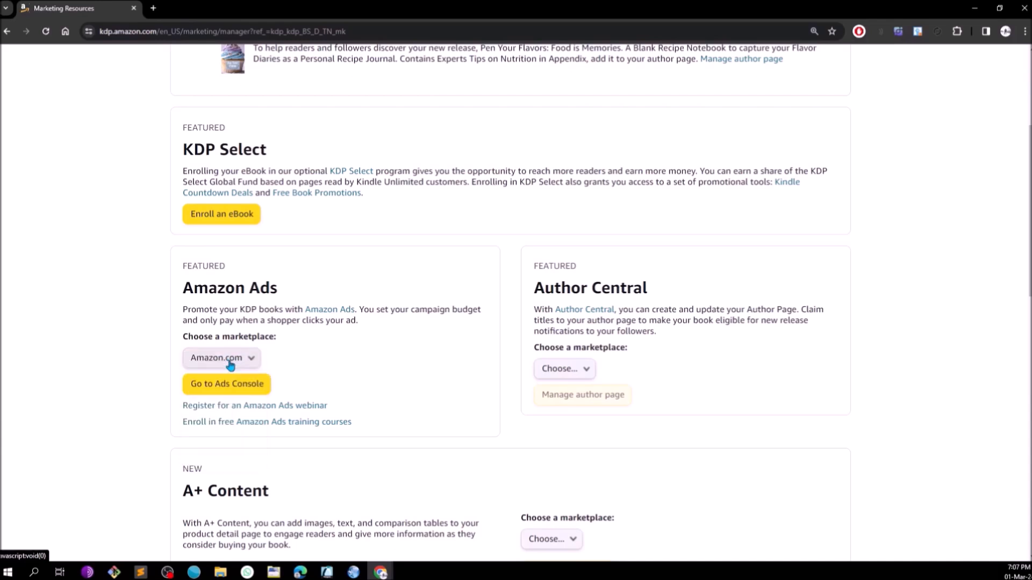
# Open the Ads Console for the Amazon.com marketplace and start a new Sponsored Products campaign
pyautogui.click(257, 384)
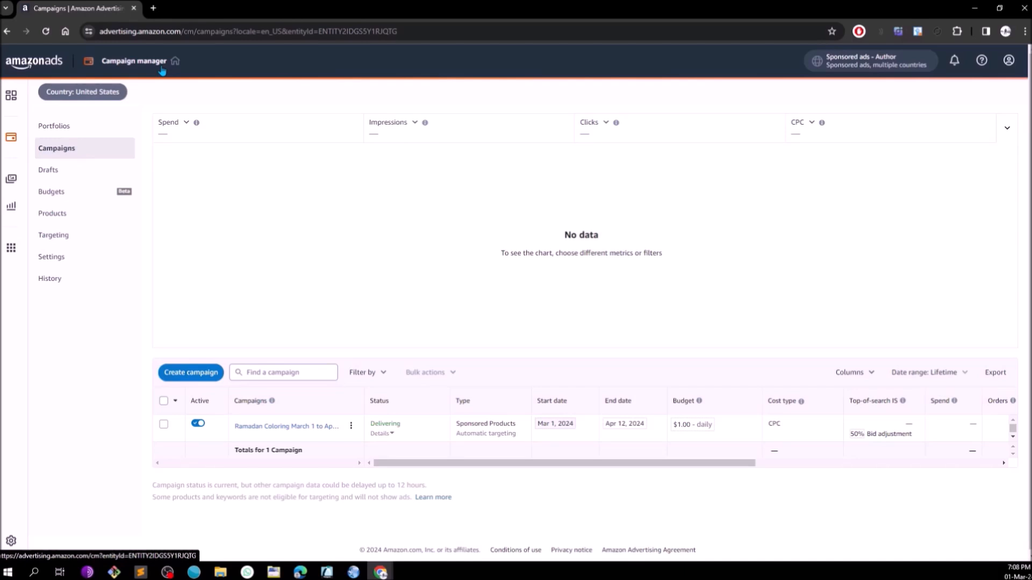
pyautogui.click(199, 376)
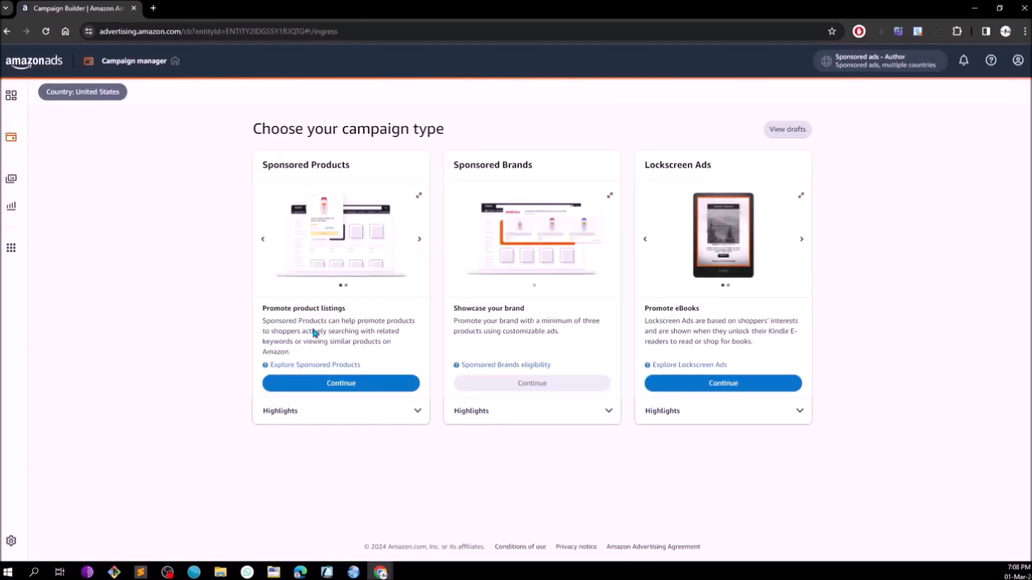
pyautogui.tripleClick(324, 164)
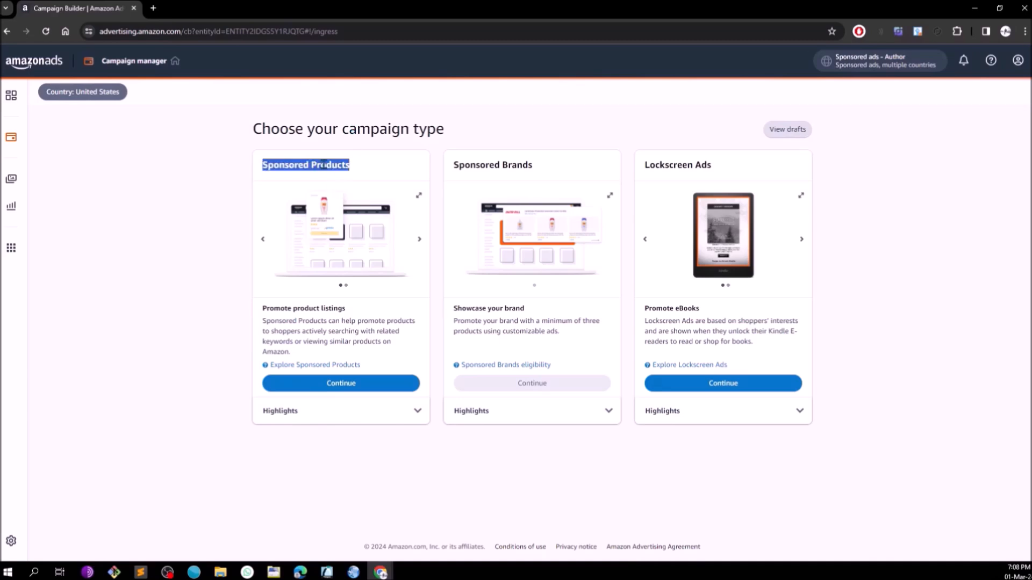
pyautogui.doubleClick(497, 166)
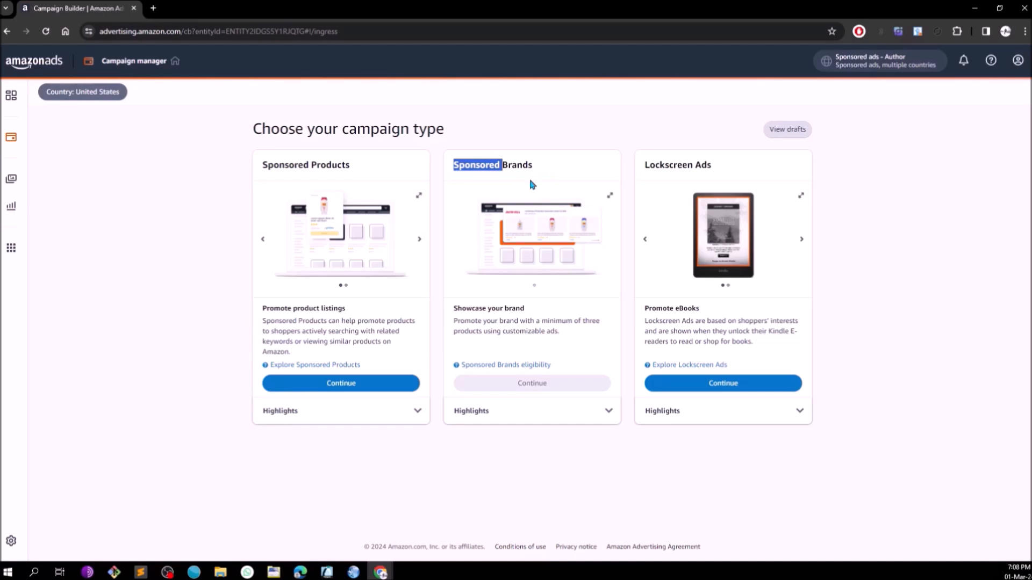
pyautogui.click(544, 171)
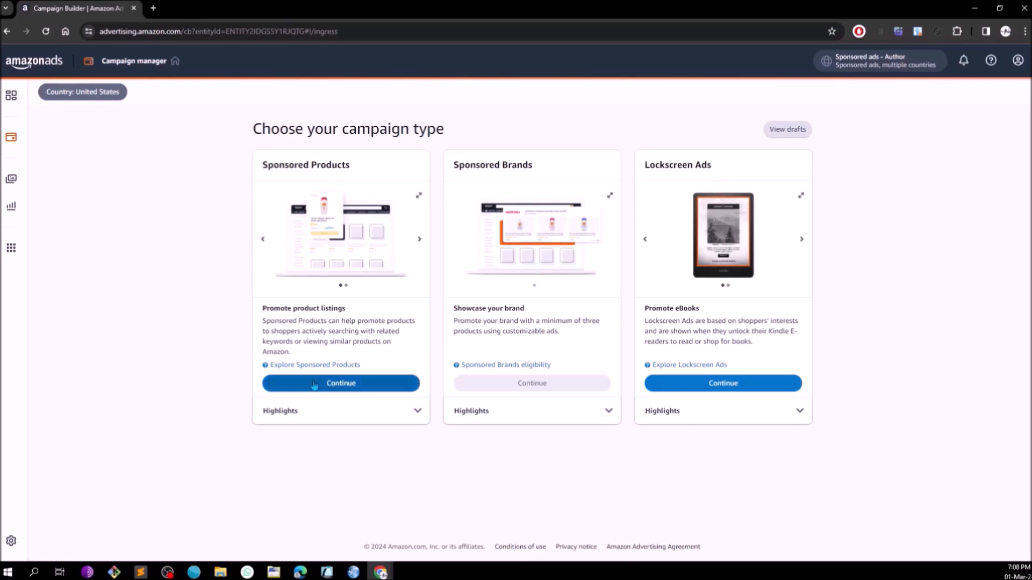
pyautogui.click(335, 385)
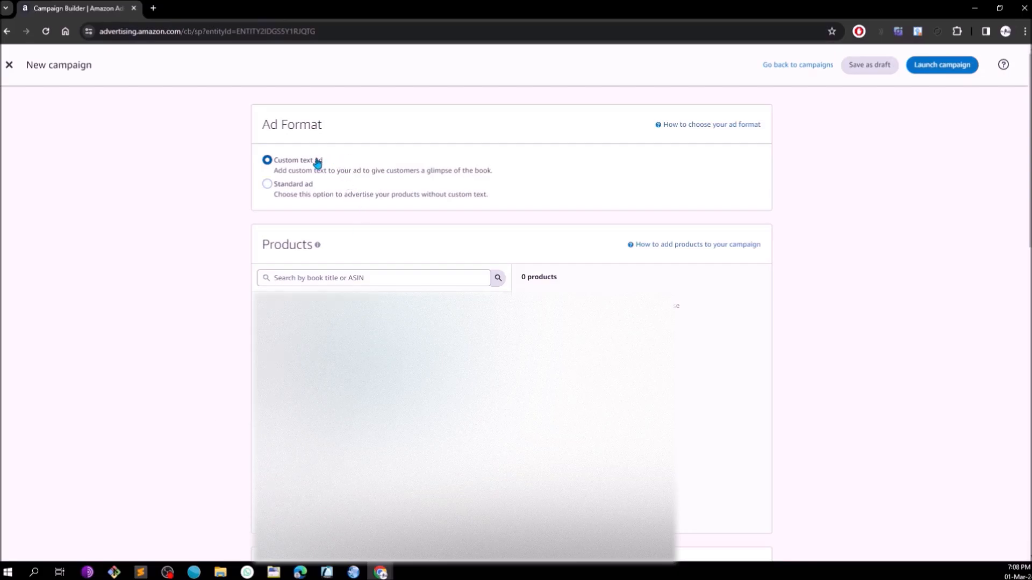
# Choose the Standard ad format and add one book to the ad group's advertised products
pyautogui.click(268, 186)
pyautogui.scroll(-1, 295, 191)
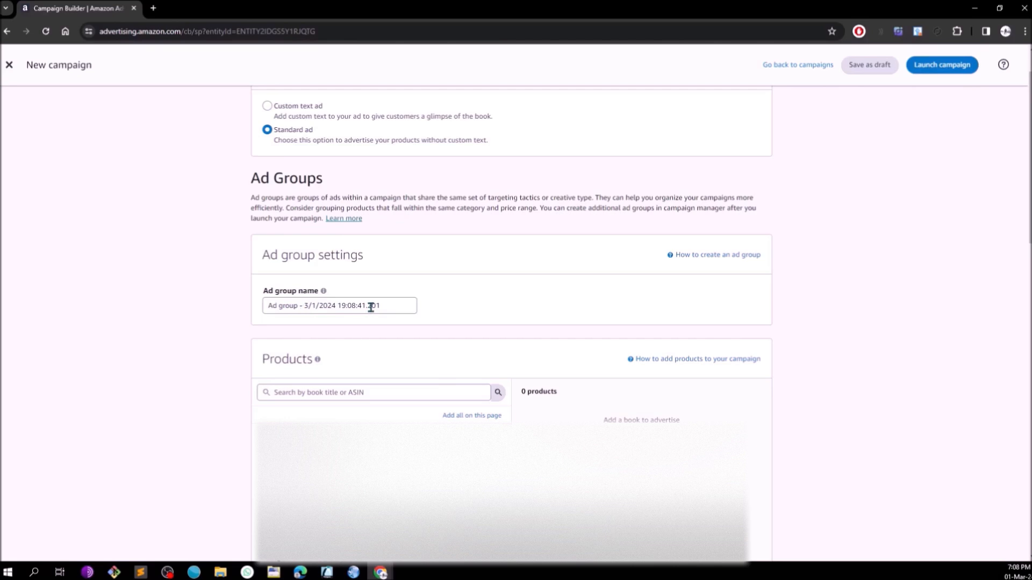
pyautogui.scroll(-3, 370, 308)
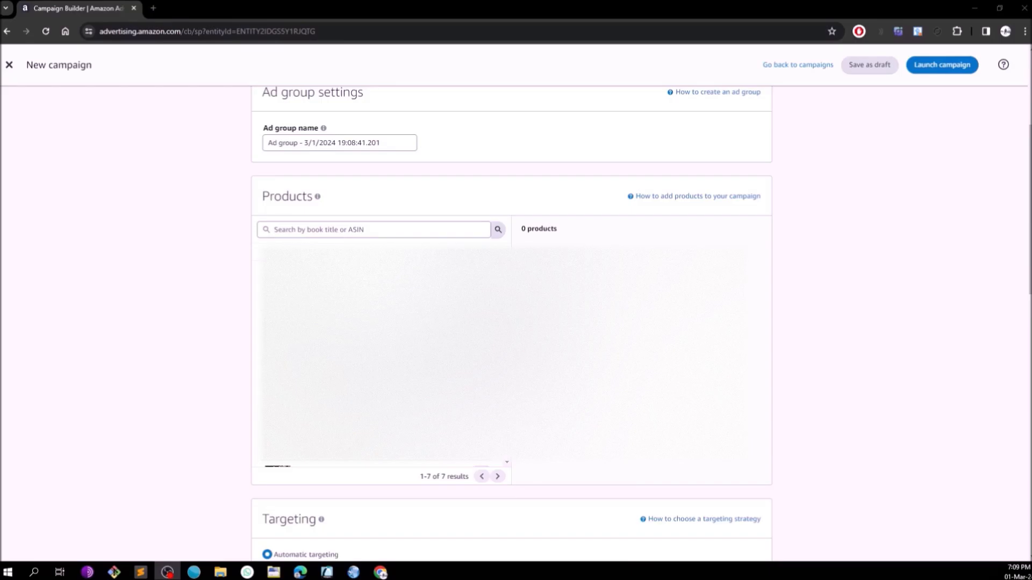
pyautogui.click(482, 277)
pyautogui.moveTo(521, 226); pyautogui.dragTo(561, 231)
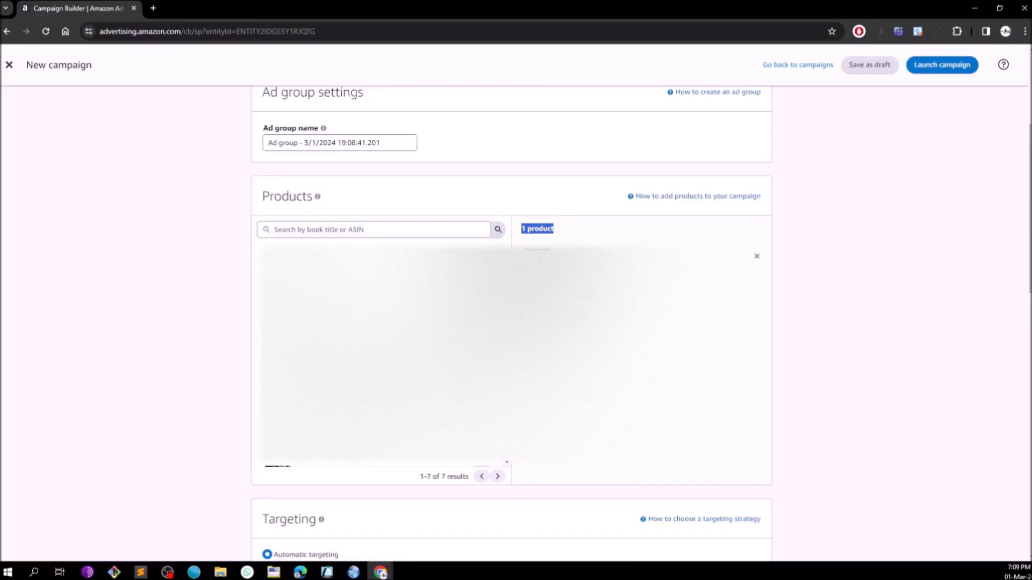
# Examine the suggested bid and its range for the default bid under Automatic Targeting
pyautogui.scroll(-7, 376, 322)
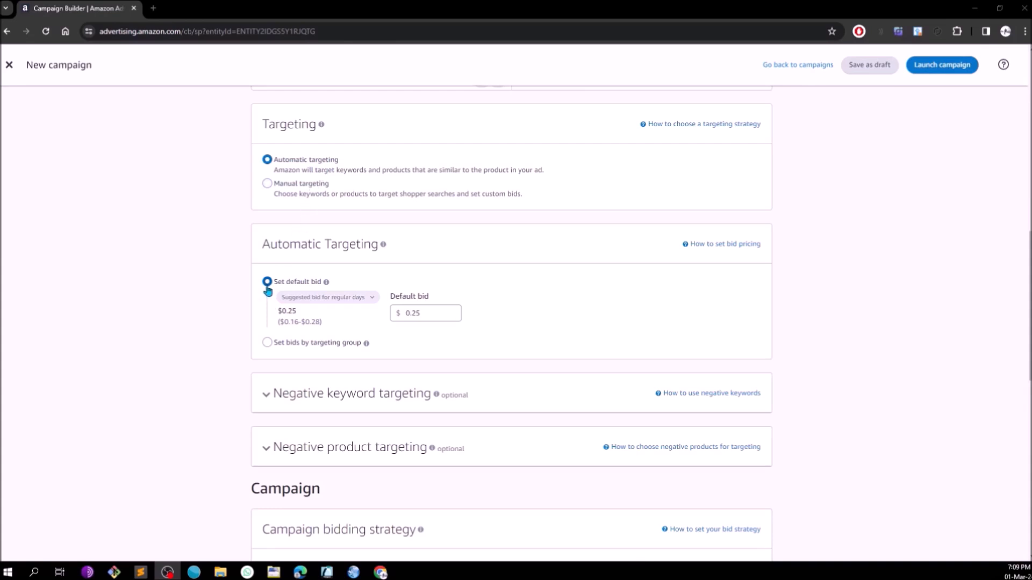
pyautogui.click(309, 293)
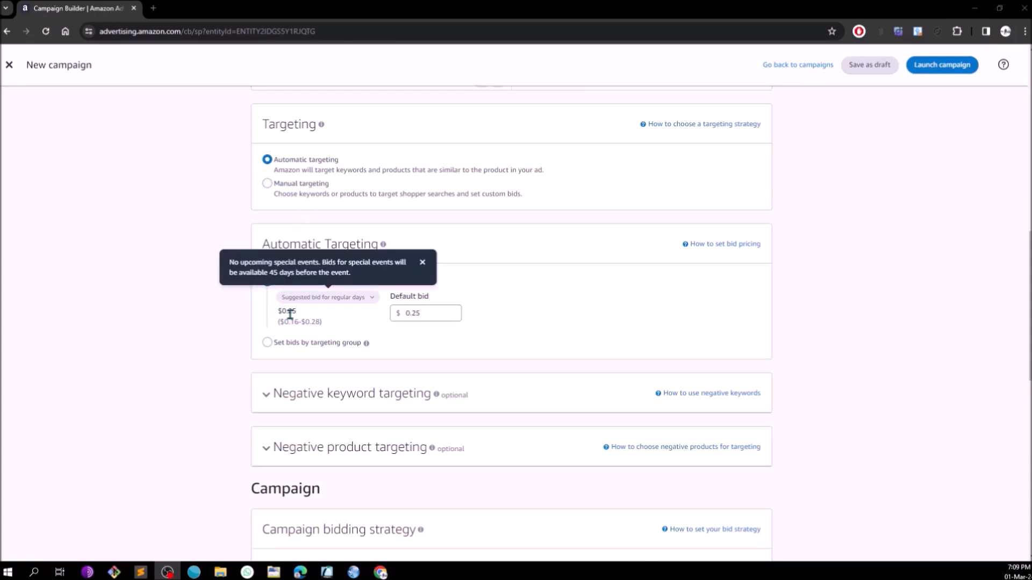
pyautogui.click(290, 314)
pyautogui.doubleClick(289, 312)
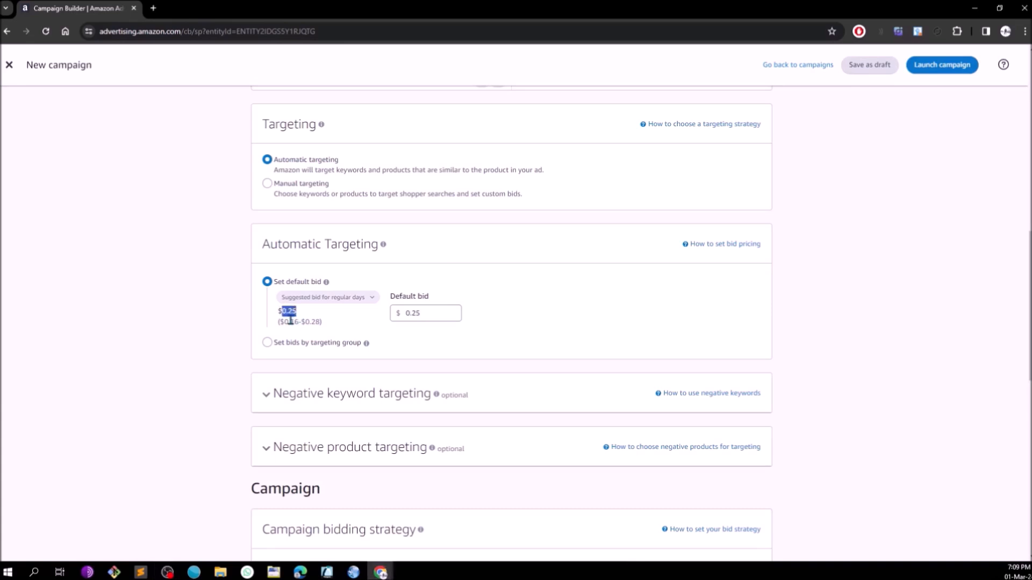
pyautogui.click(293, 321)
pyautogui.moveTo(286, 311); pyautogui.dragTo(309, 319)
pyautogui.click(301, 319)
pyautogui.moveTo(282, 311); pyautogui.dragTo(310, 317)
pyautogui.click(340, 321)
# Set the campaign bidding strategy to Dynamic bids - down only
pyautogui.scroll(-2, 414, 327)
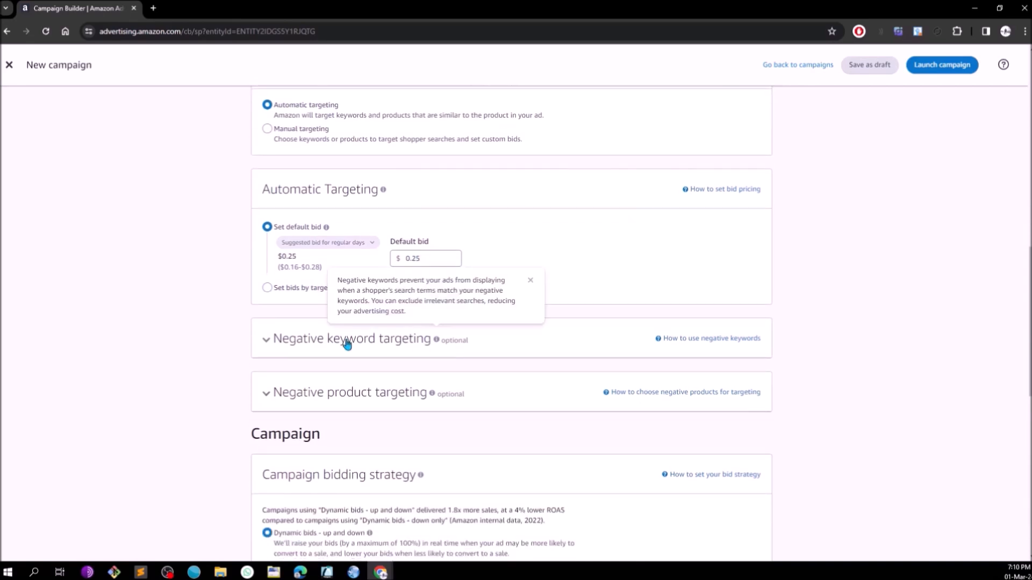
pyautogui.scroll(-3, 385, 359)
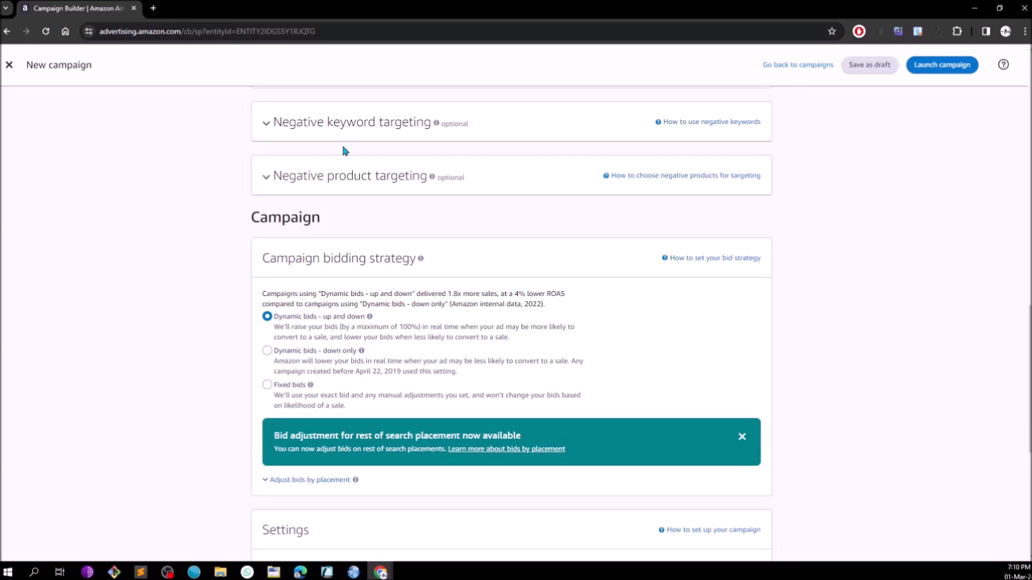
pyautogui.scroll(-2, 349, 200)
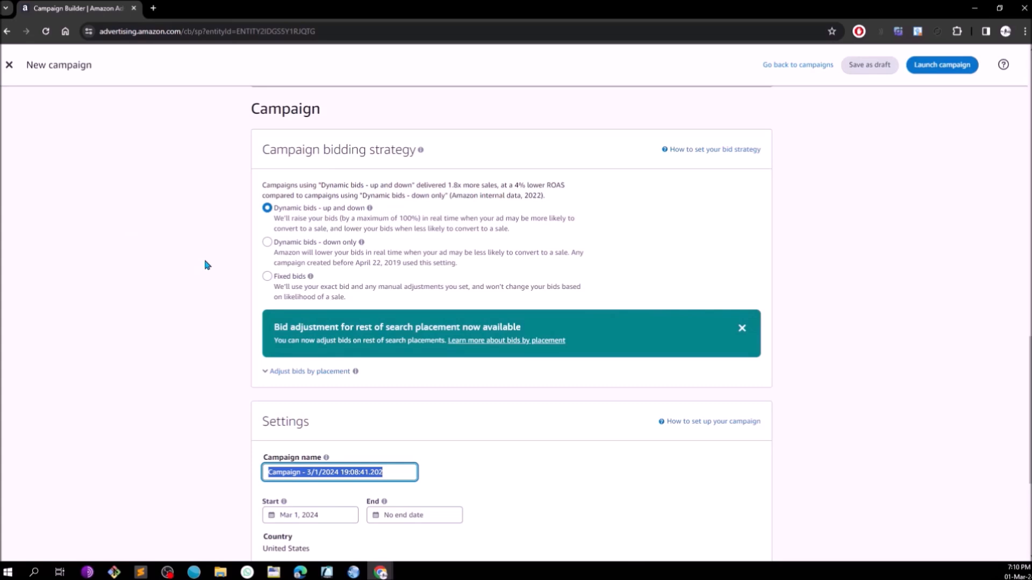
pyautogui.click(269, 243)
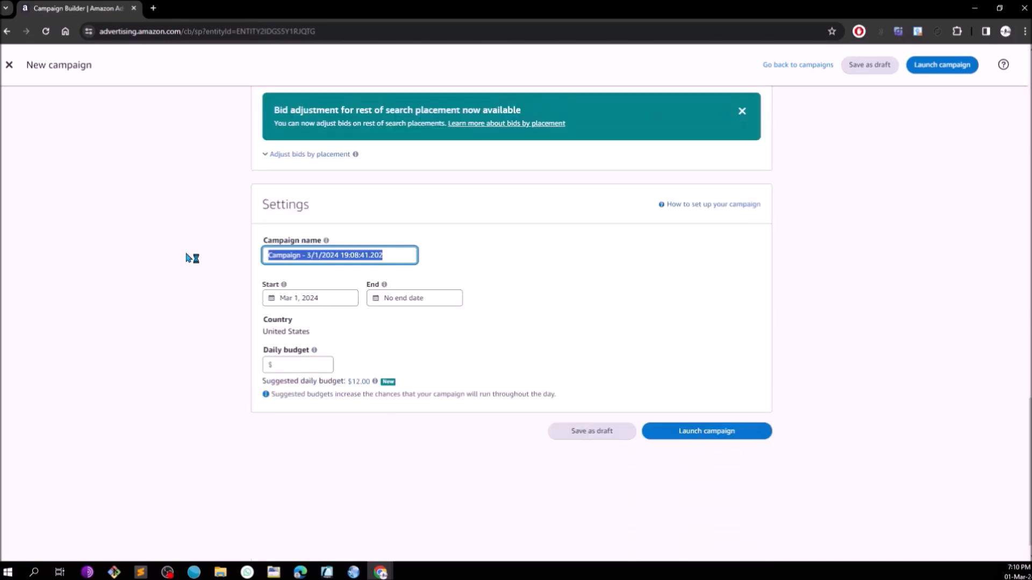
# Name the campaign IF and set its start date to March 1, 2024
pyautogui.write('IF')
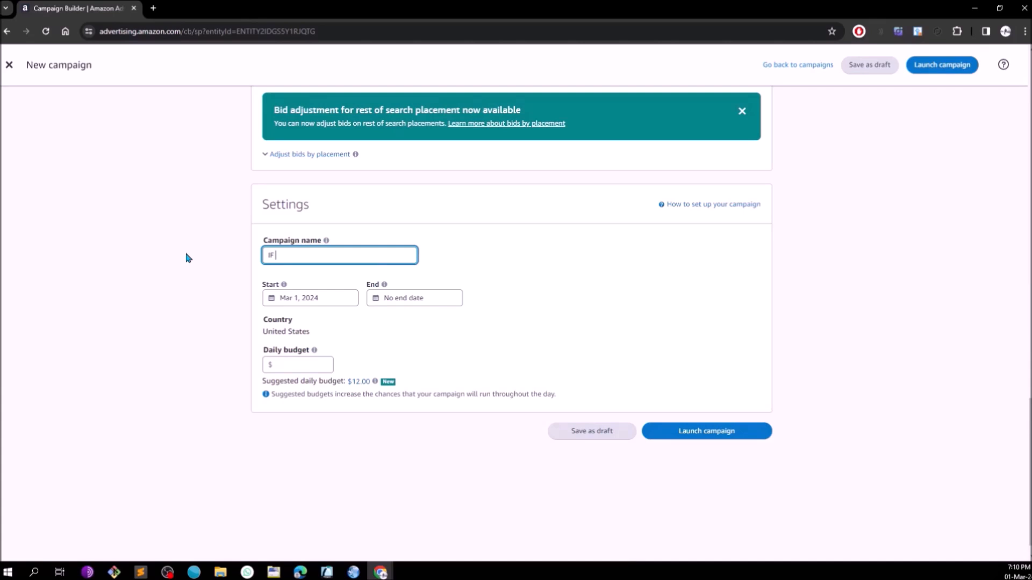
pyautogui.click(343, 302)
pyautogui.click(379, 344)
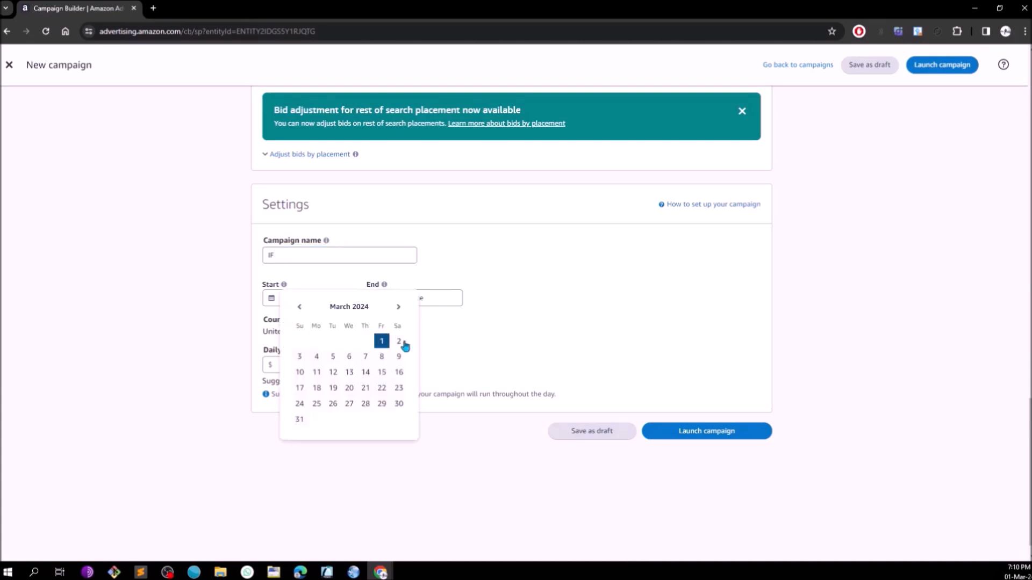
# Set the campaign's end date to June 30, 2024
pyautogui.click(422, 296)
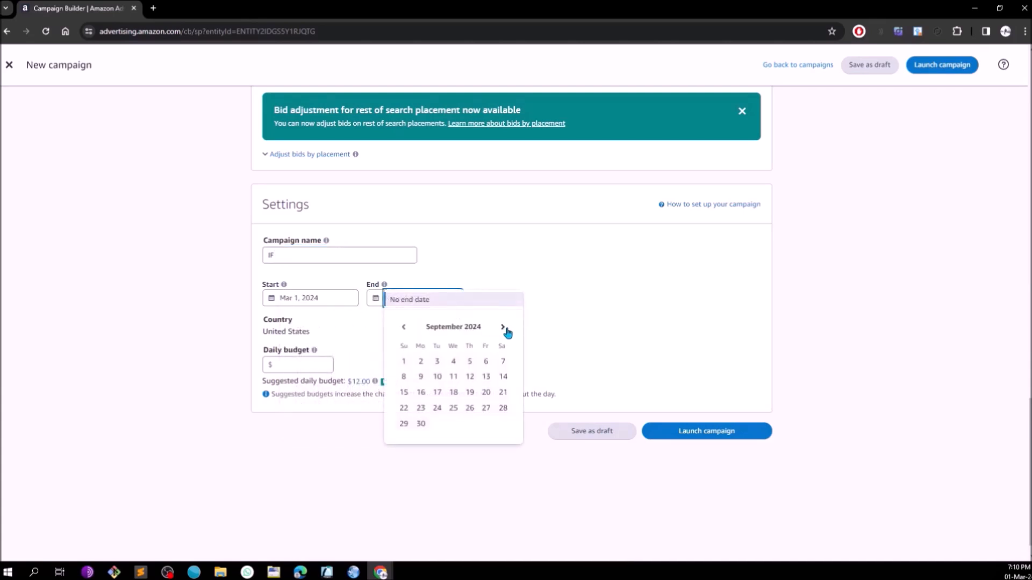
pyautogui.click(402, 328)
pyautogui.click(402, 328)
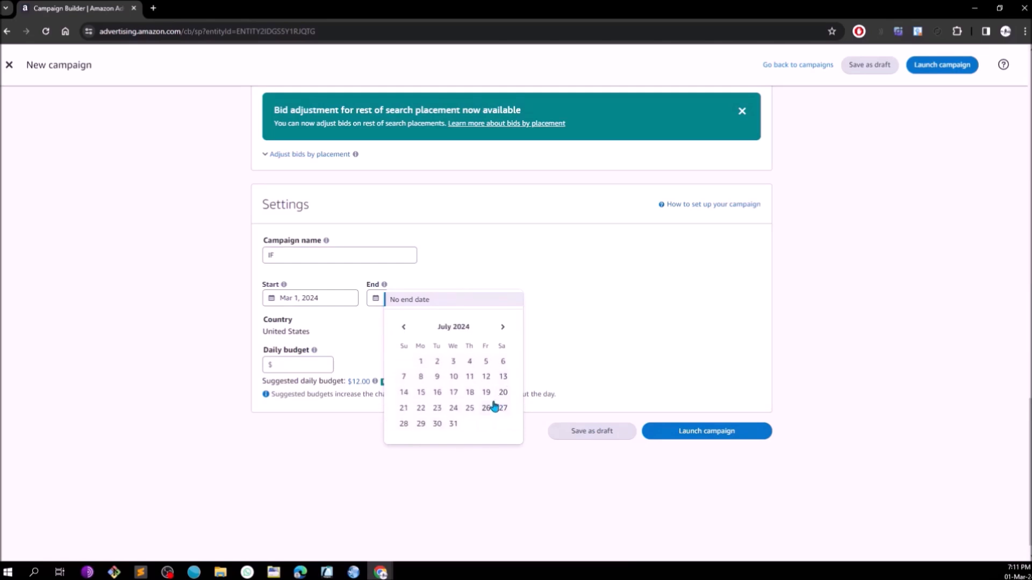
pyautogui.click(402, 329)
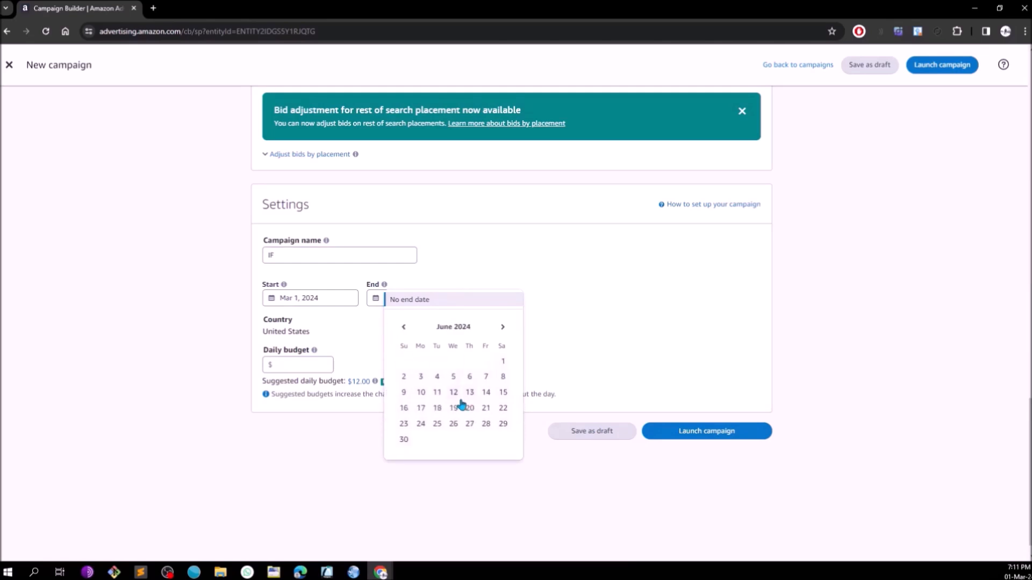
pyautogui.click(404, 439)
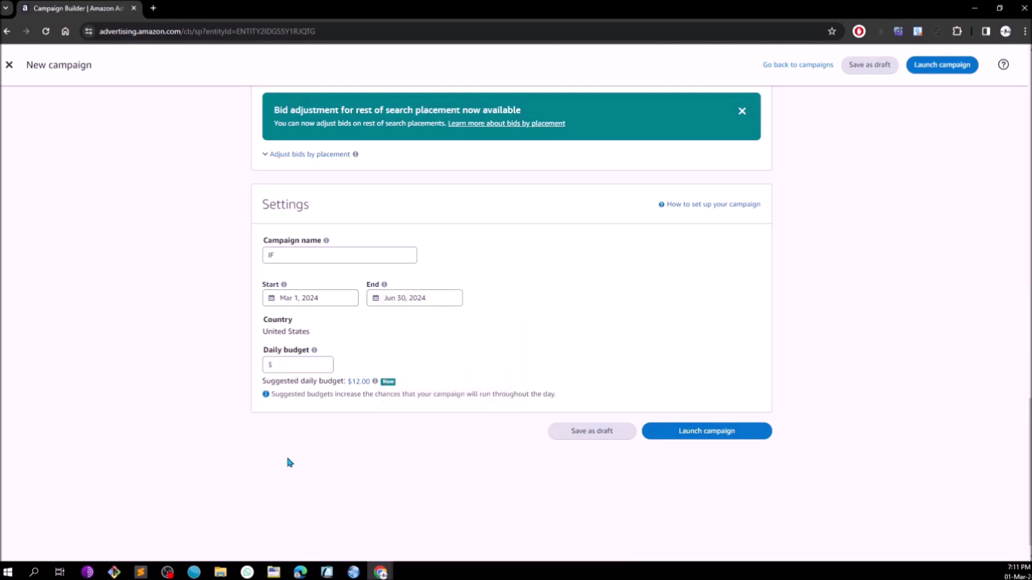
# Set the daily budget to $2.5, launch the campaign, and dismiss the feedback form
pyautogui.click(293, 364)
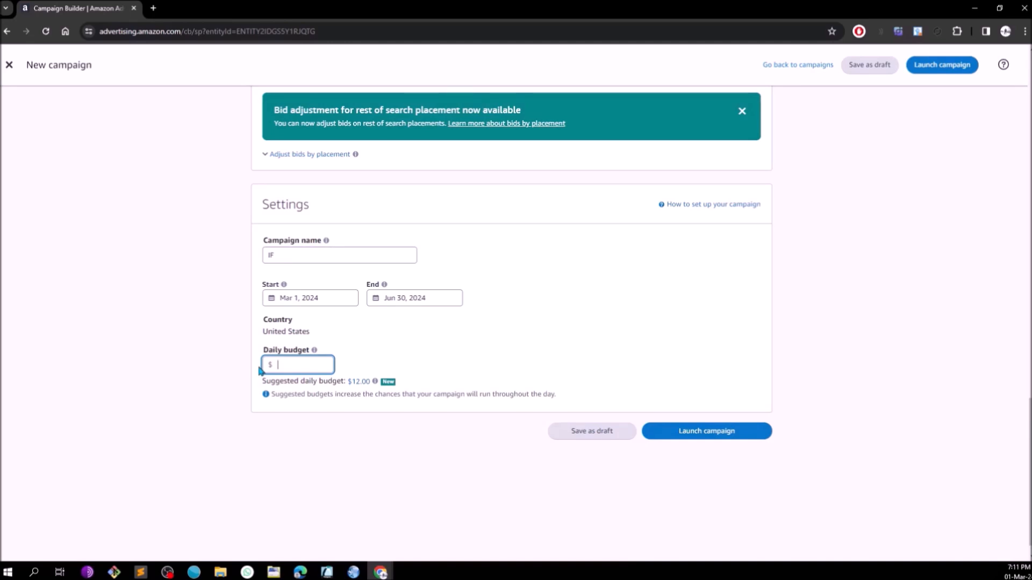
pyautogui.write('4')
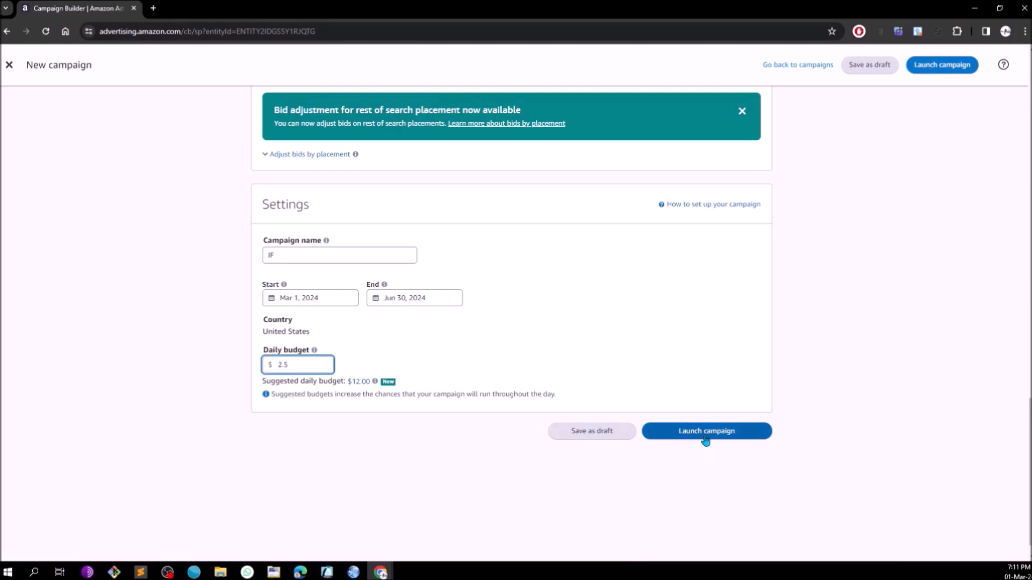
pyautogui.click(707, 431)
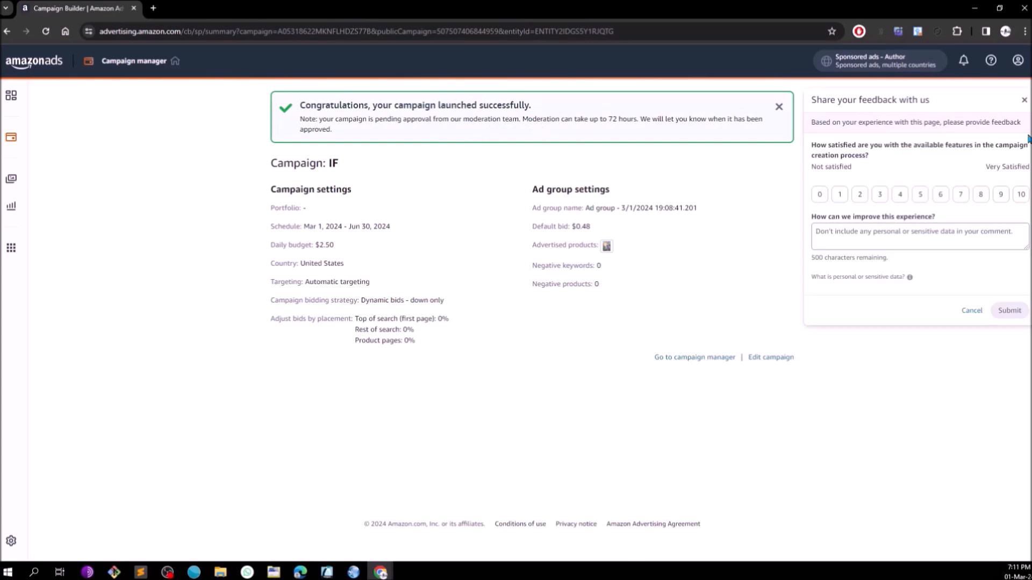
pyautogui.click(1023, 100)
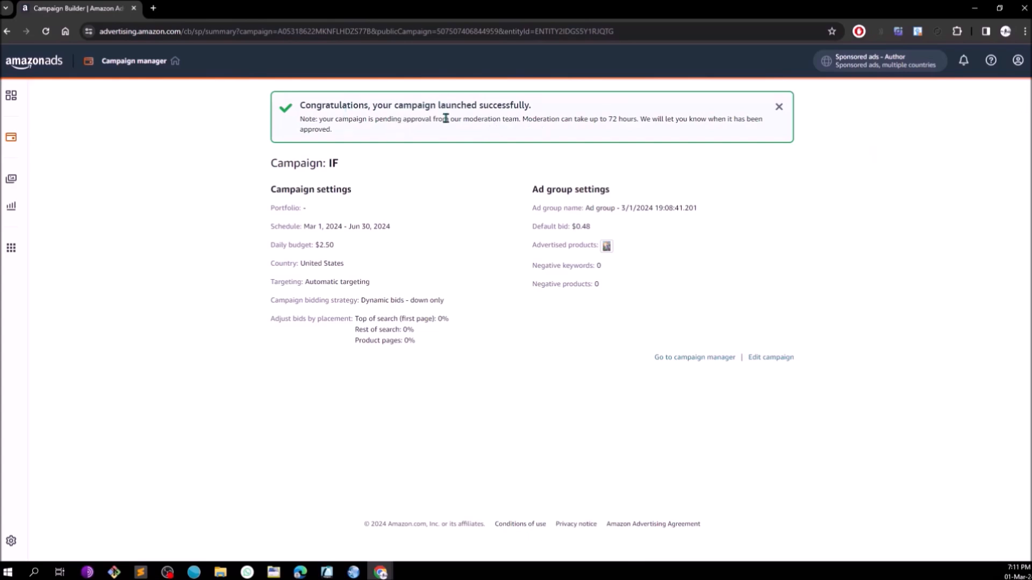
# Return to the campaign manager and open the placements of the IF campaign
pyautogui.click(135, 62)
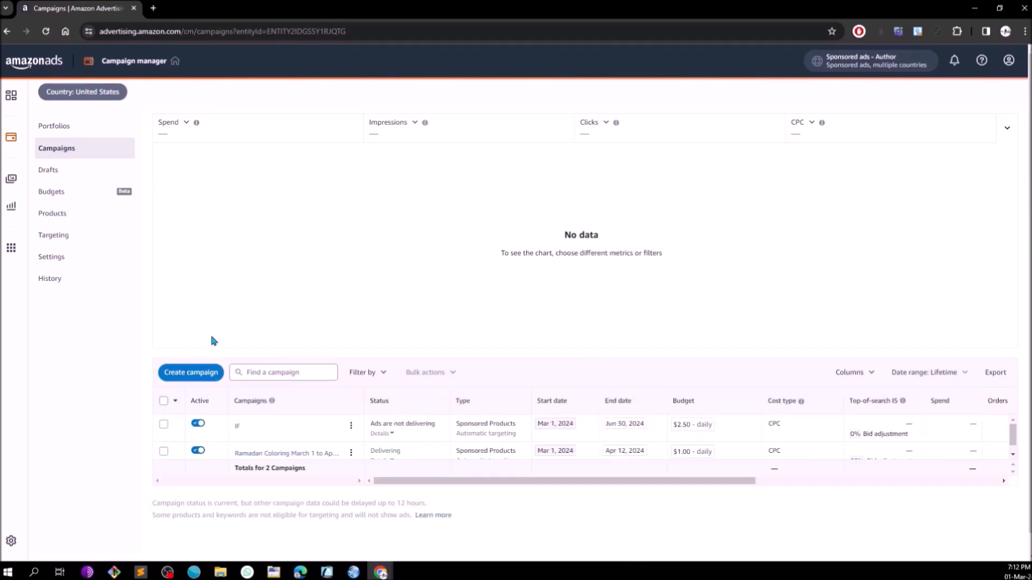
pyautogui.click(237, 429)
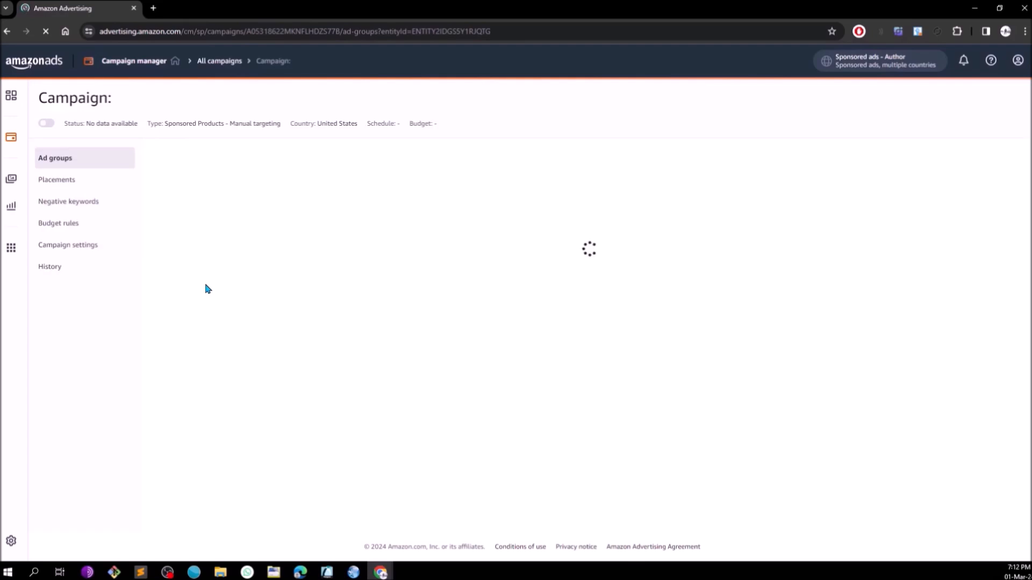
pyautogui.click(65, 182)
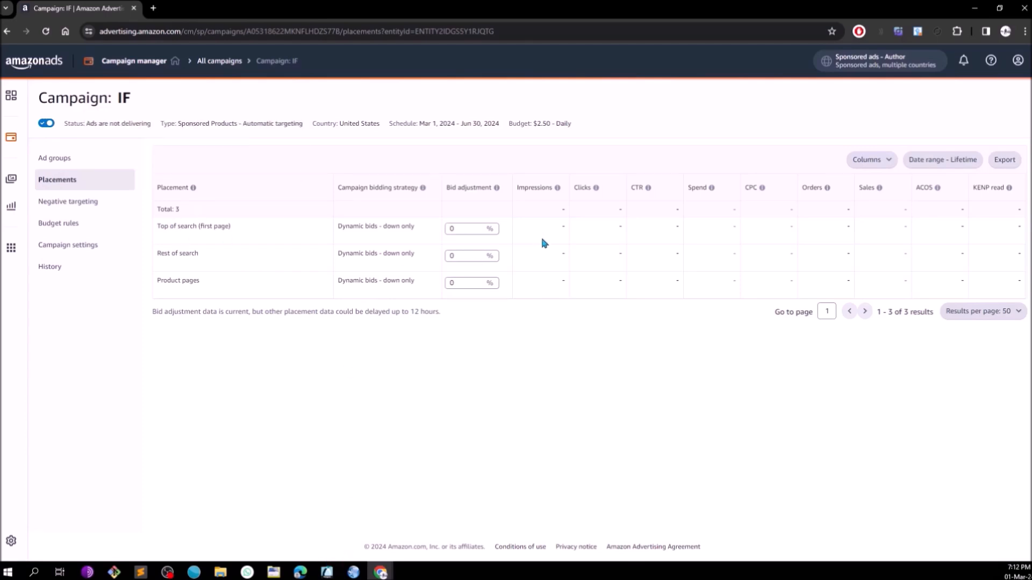
# Read the explanations of the placement metrics from Impressions, Clicks and CTR through Spend, CPC, Orders, Sales and ACOS
pyautogui.moveTo(556, 188)
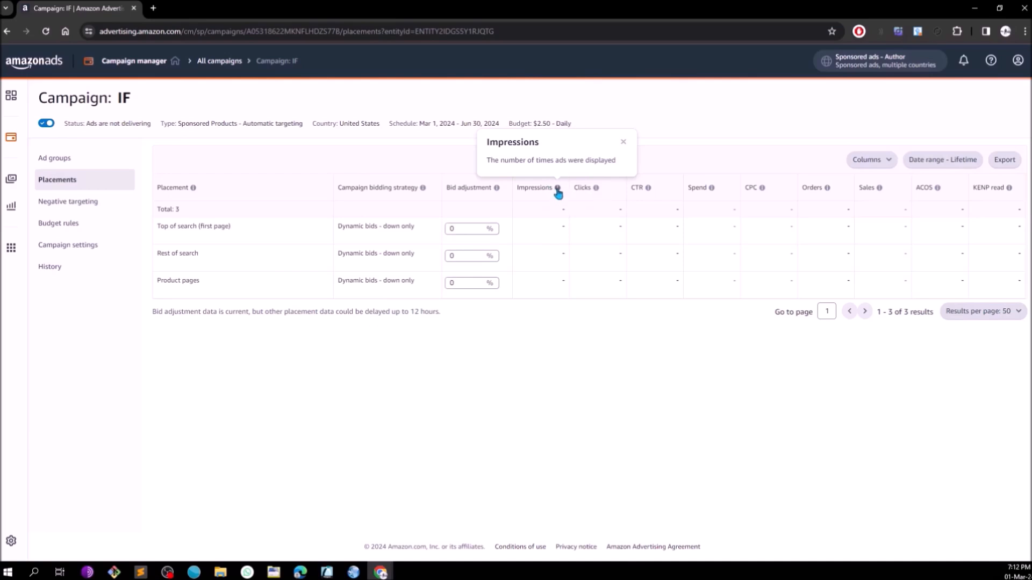
pyautogui.moveTo(597, 191)
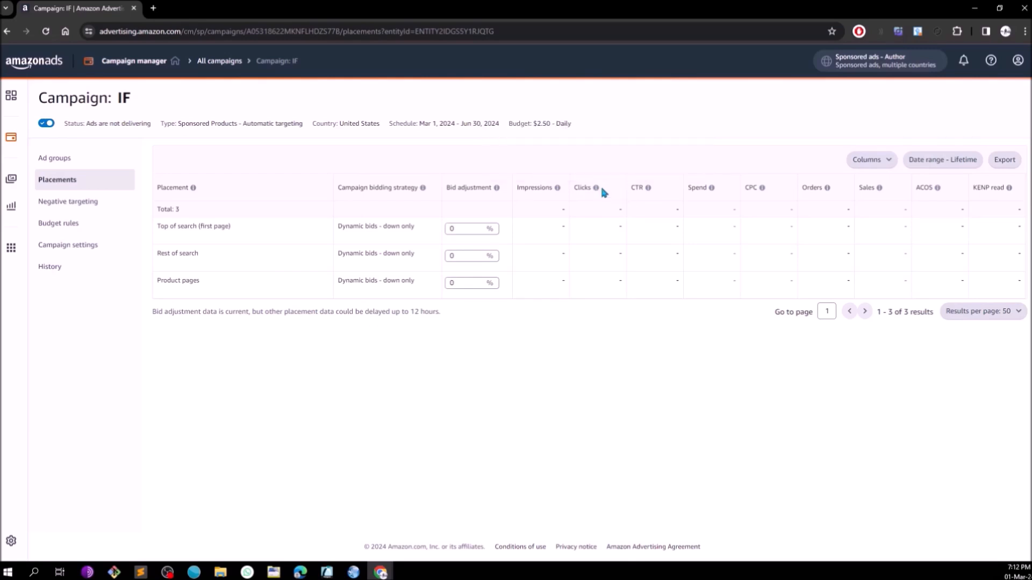
pyautogui.moveTo(648, 189)
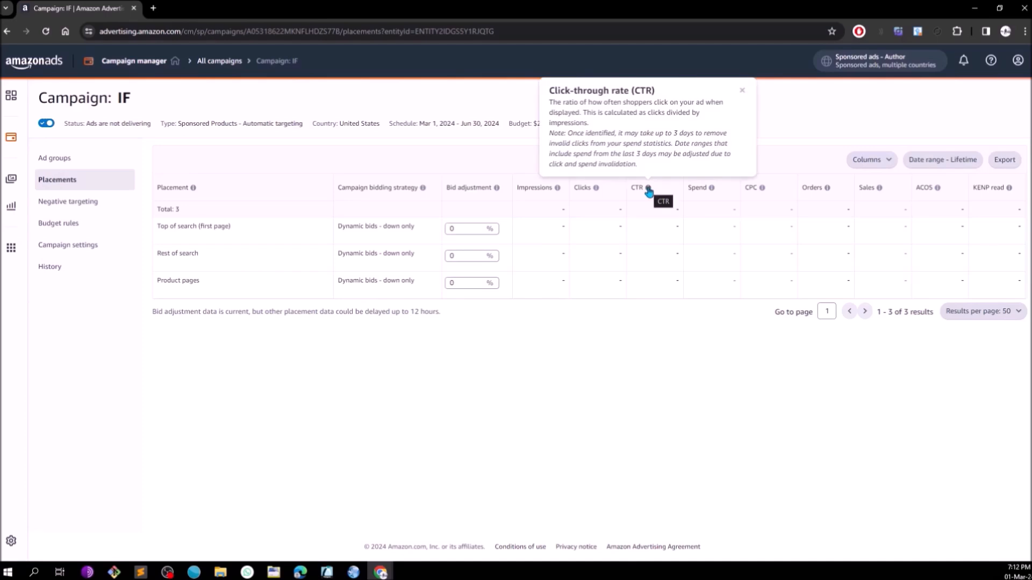
pyautogui.moveTo(710, 193)
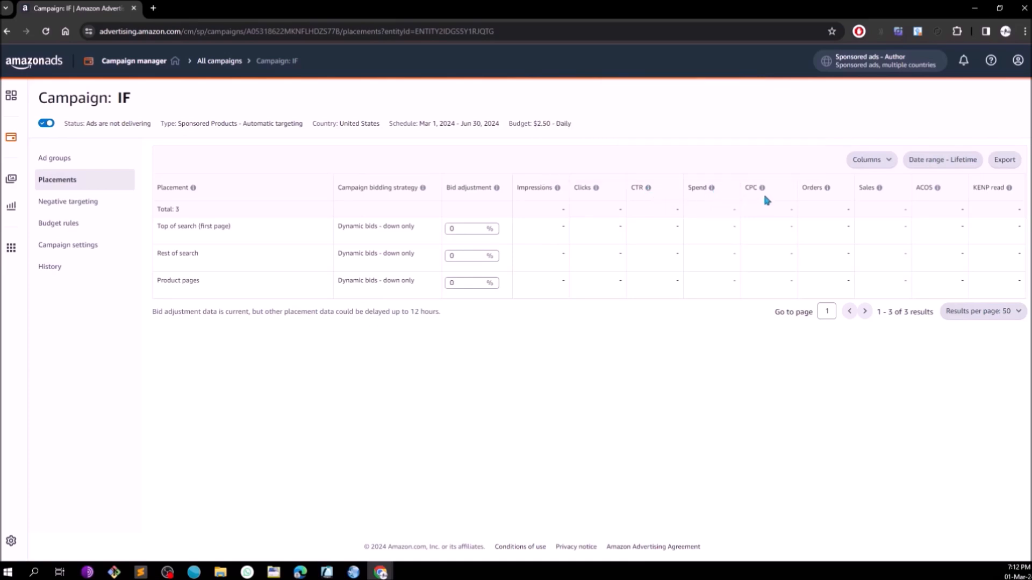
pyautogui.moveTo(762, 192)
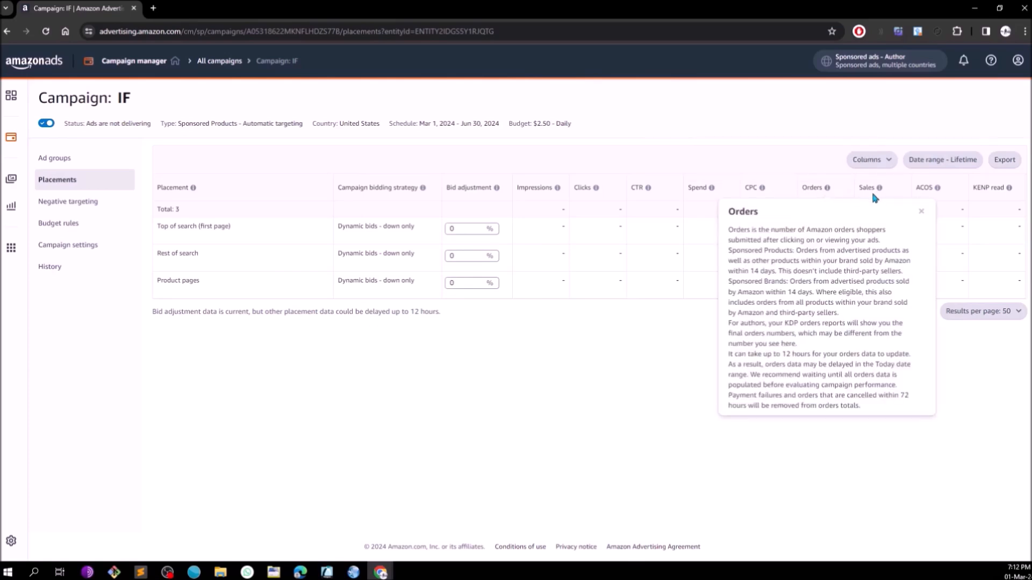
pyautogui.moveTo(877, 191)
pyautogui.moveTo(939, 191)
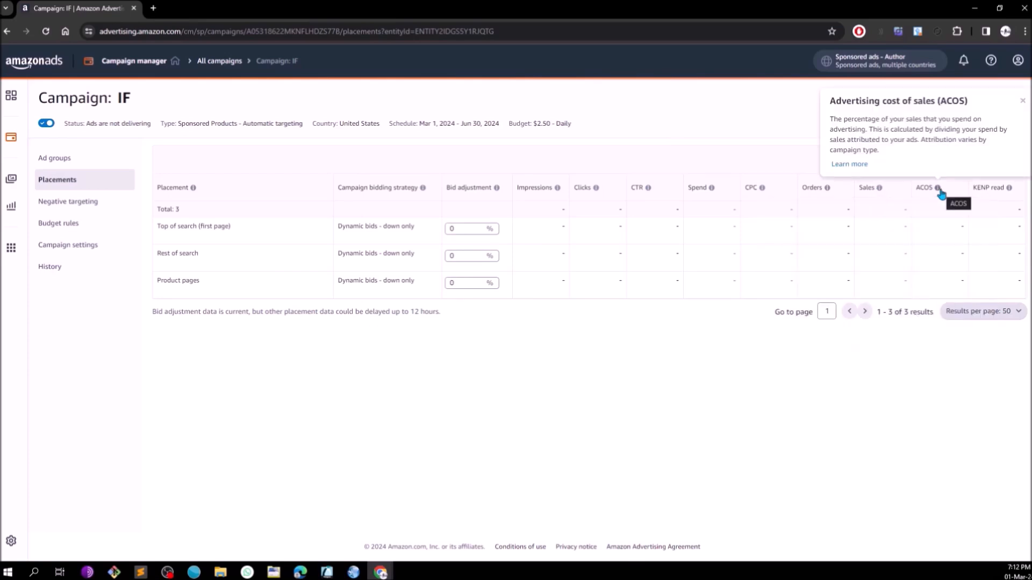